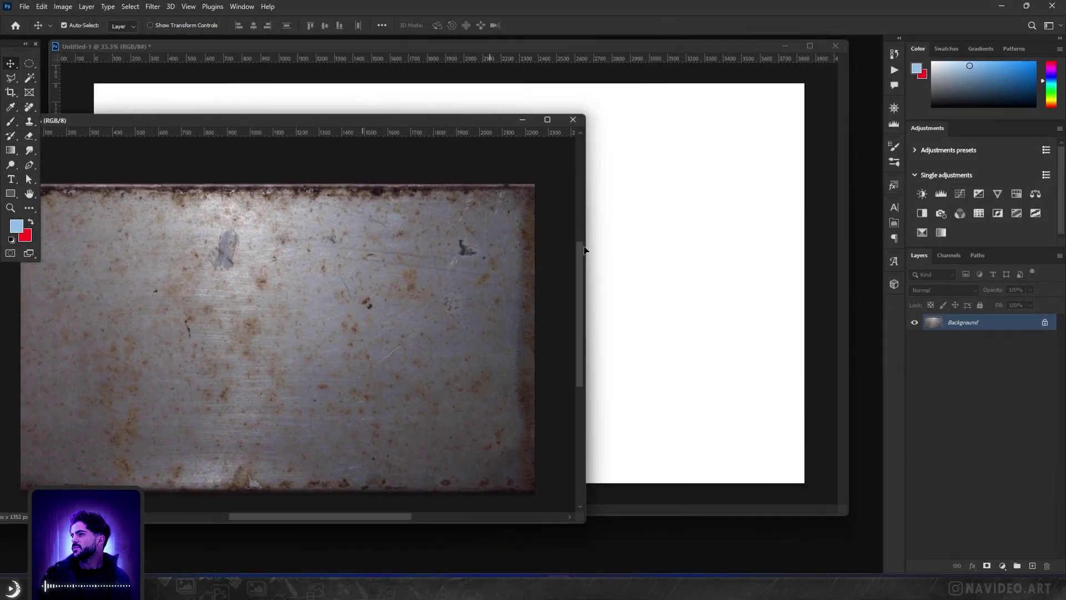
Step: Drag the metal texture into the poster and distort it into a receding tabletop
left_click_drag(584, 250, 606, 251)
key("ctrl+t")
right_click(518, 332)
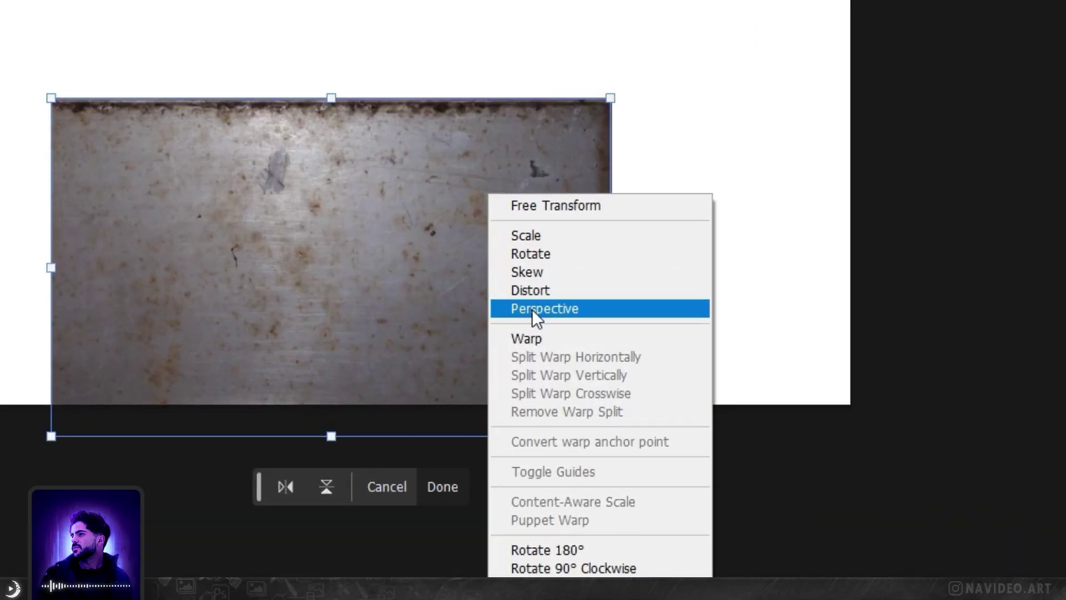
left_click(541, 291)
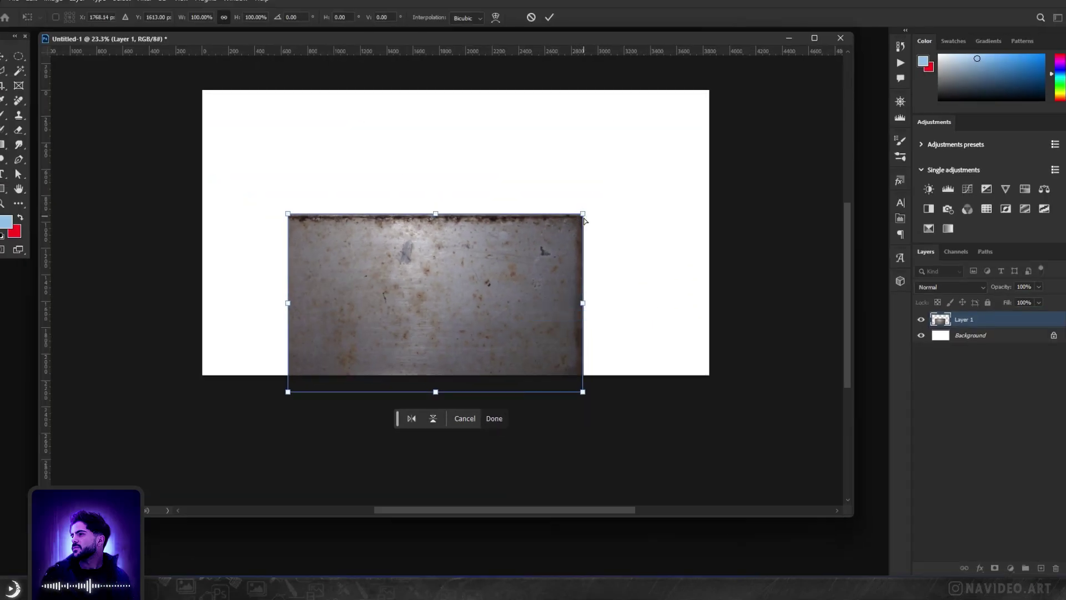
left_click_drag(288, 213, 185, 247)
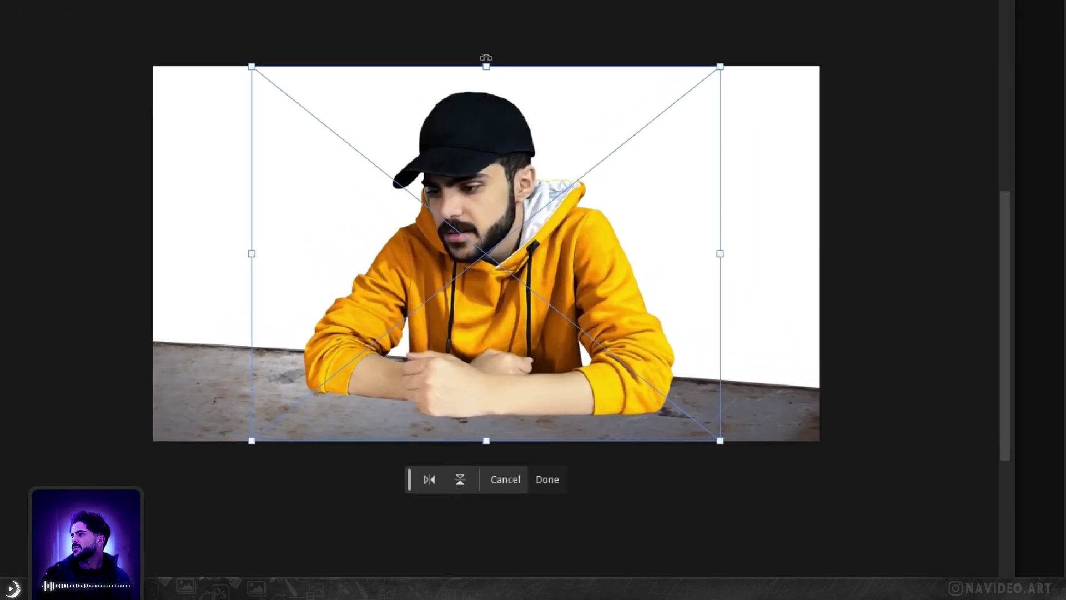
Step: Squash the man's cutout down onto the table and commit the transform
left_click_drag(486, 66, 485, 83)
key("Return")
scroll(599, 240, "up", 2)
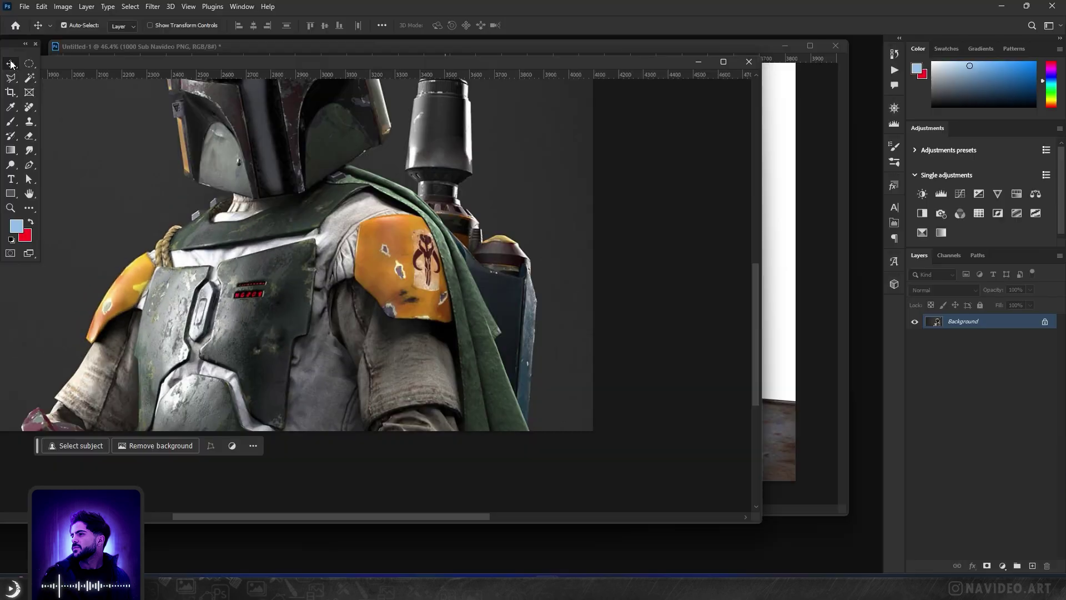
key("p")
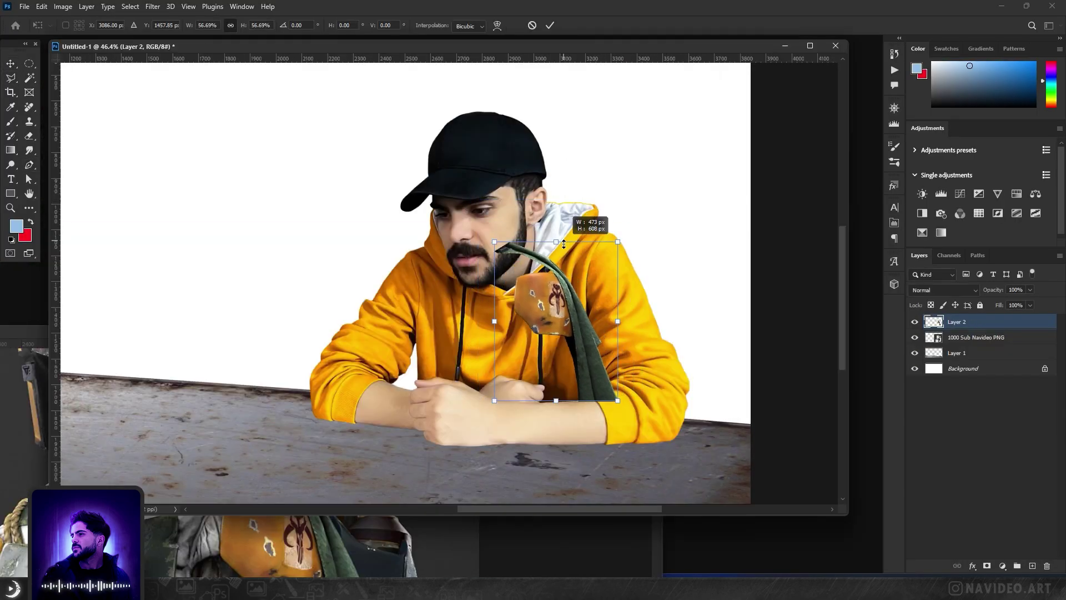
Step: Position the pasted shoulder armour on his shoulder and drain the hoodie's colour to grey
left_click_drag(555, 311, 620, 250)
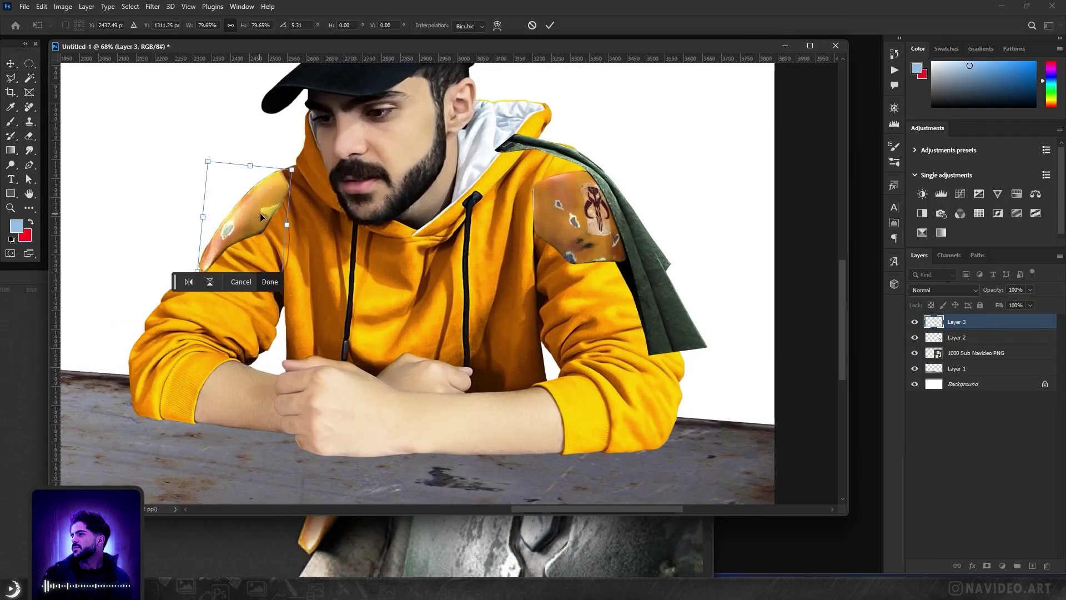
left_click_drag(251, 207, 257, 210)
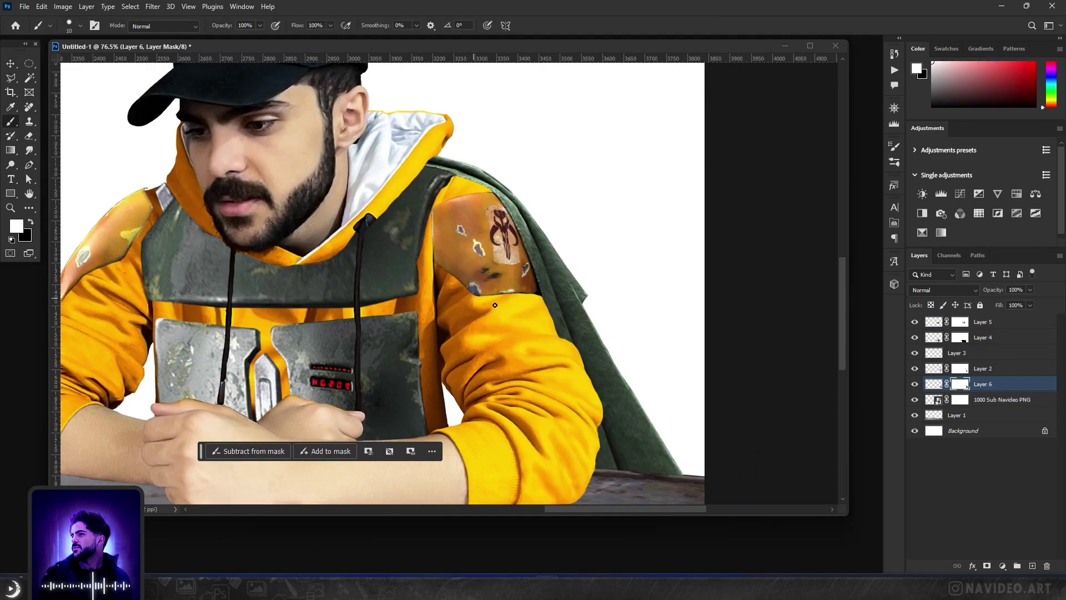
scroll(559, 335, "down", 3)
left_click_drag(512, 337, 559, 335)
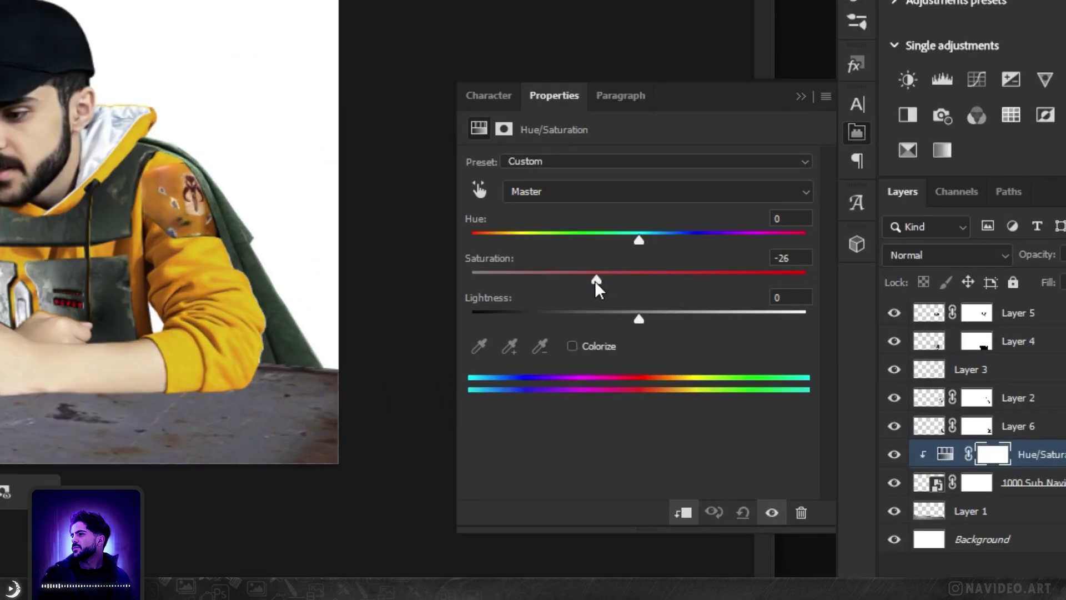
left_click_drag(594, 281, 532, 296)
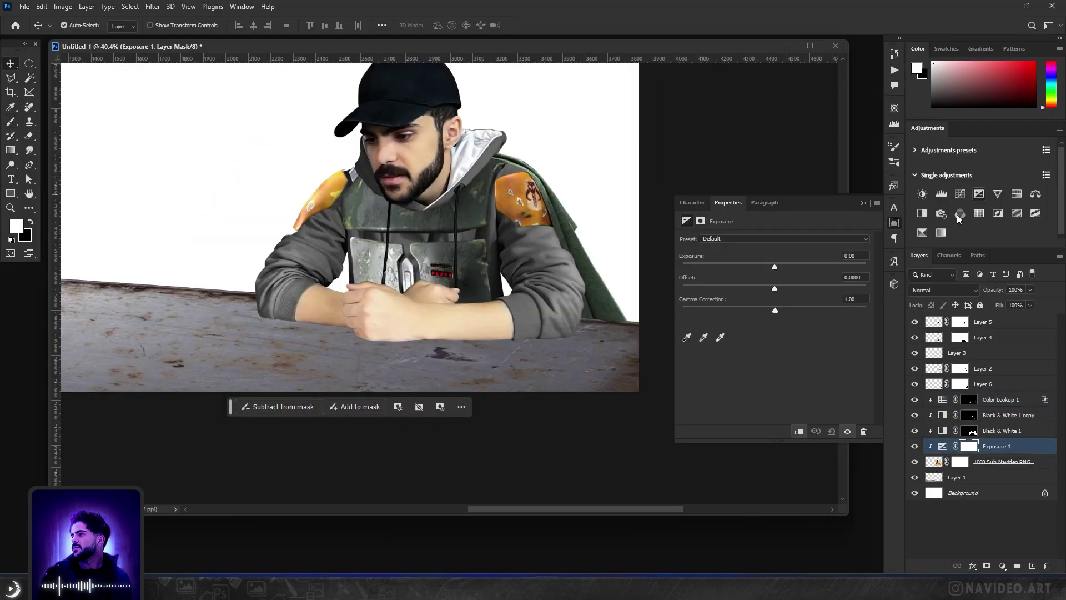
Step: Darken the armour with an Exposure adjustment and paint shading along the shoulder pad's edge
left_click_drag(775, 270, 733, 268)
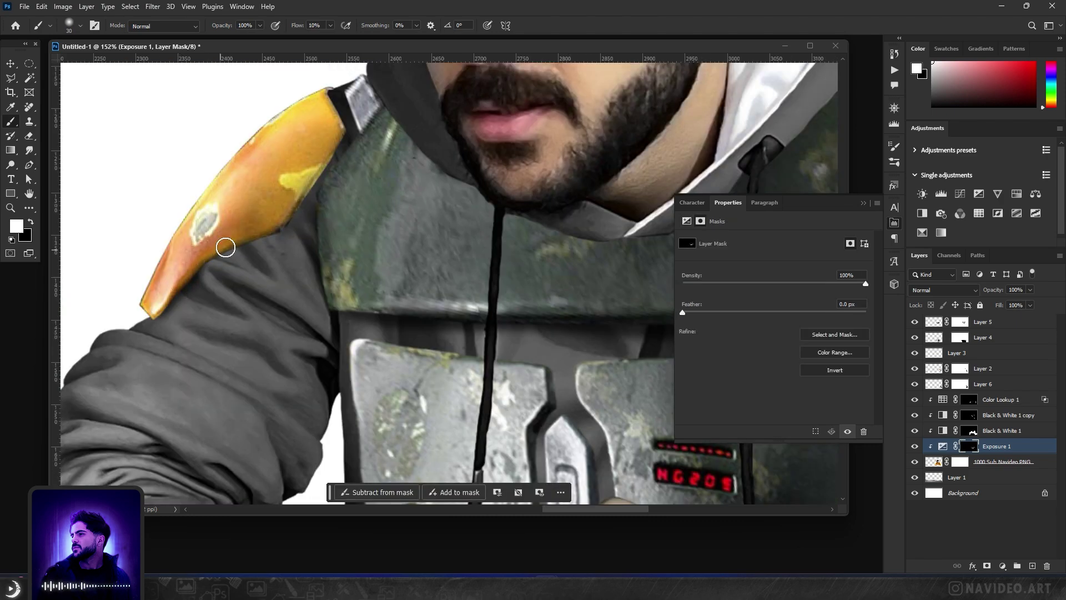
left_click_drag(236, 246, 238, 249)
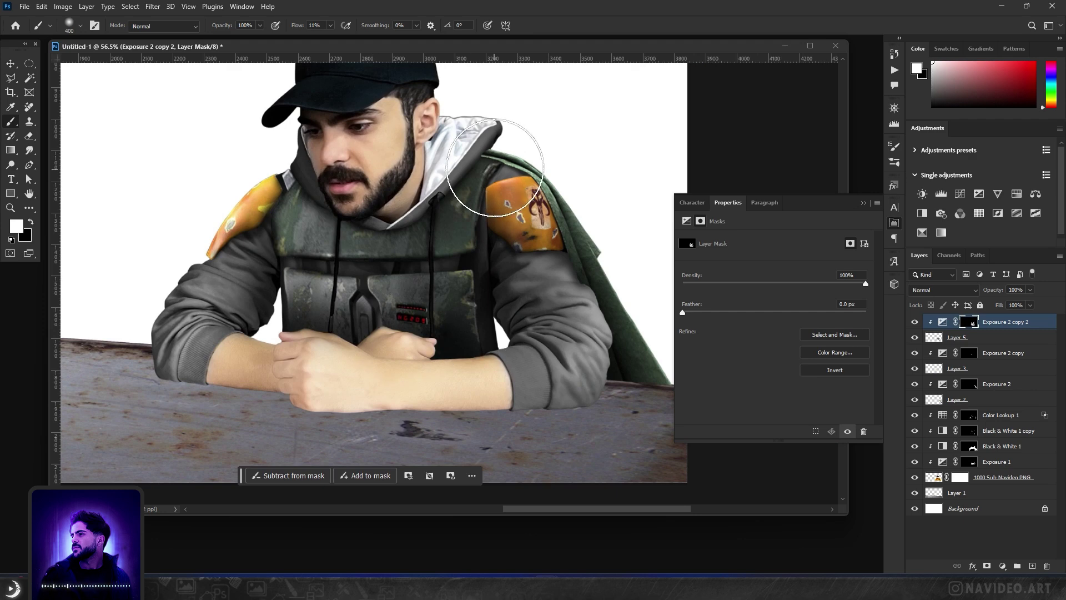
scroll(307, 199, "down", 5)
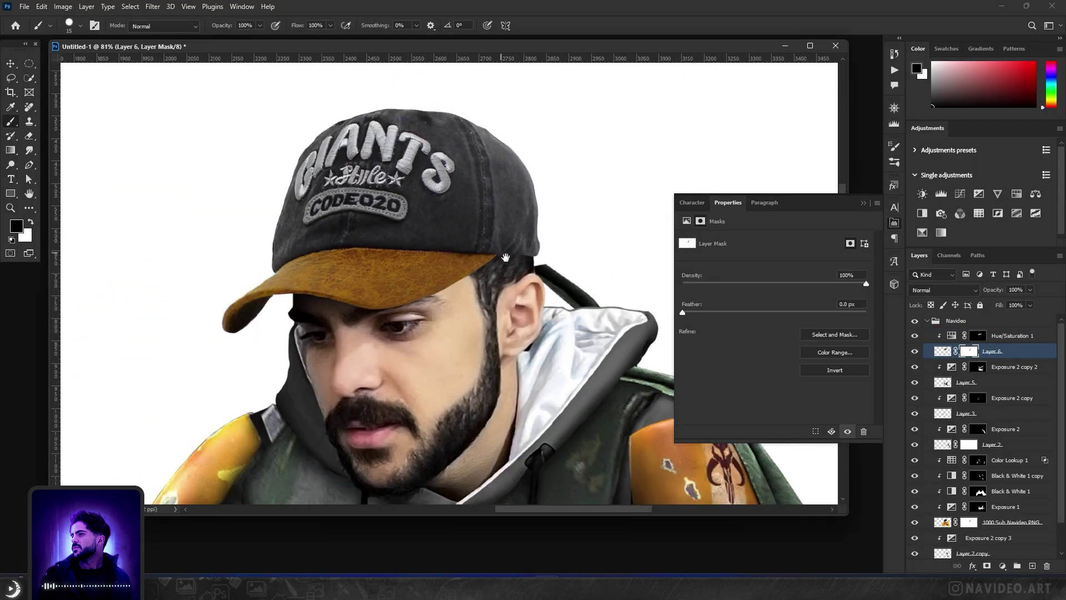
scroll(505, 257, "down", 6)
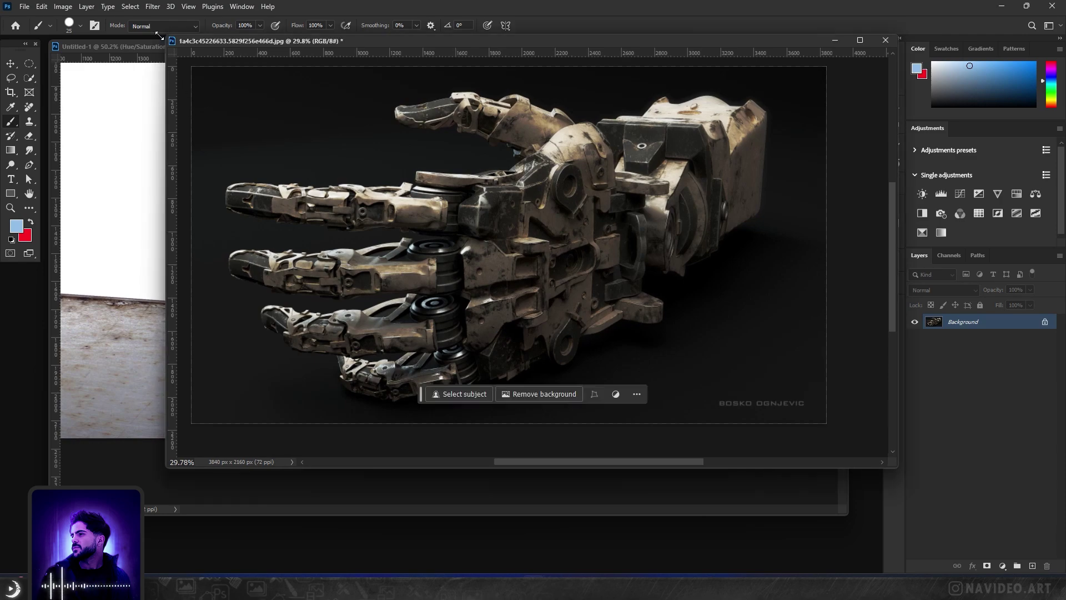
Step: Select the robotic hand's fingers in the robot-hand image with Object Selection
left_click_drag(168, 37, 3, 65)
left_click(29, 78)
left_click_drag(362, 124, 585, 284)
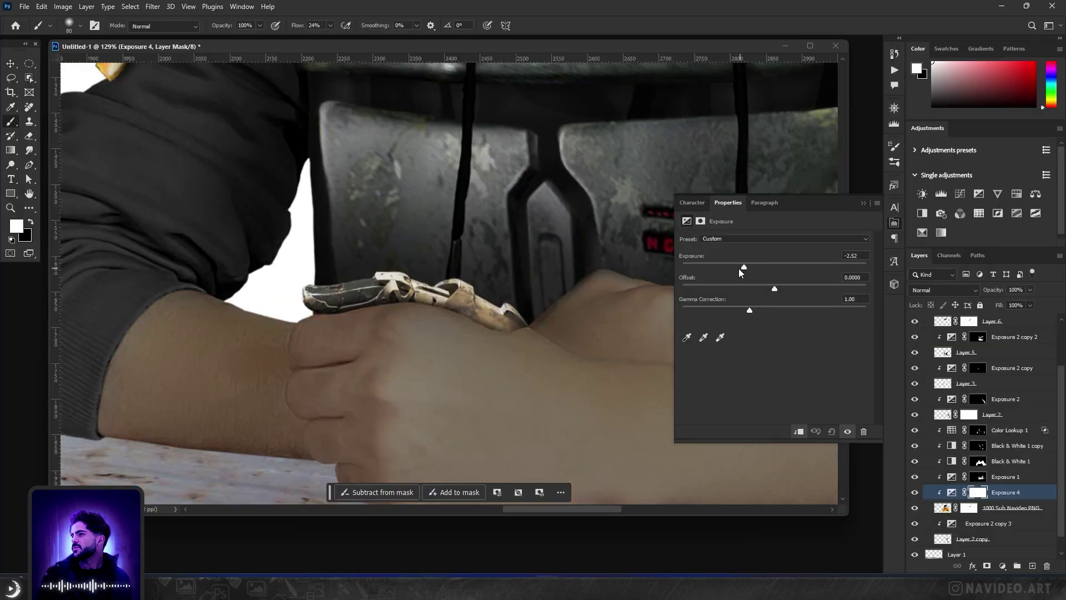
Step: Paint a lowered-exposure shadow under the robotic fingers and along the skin crease
left_click_drag(739, 272, 730, 270)
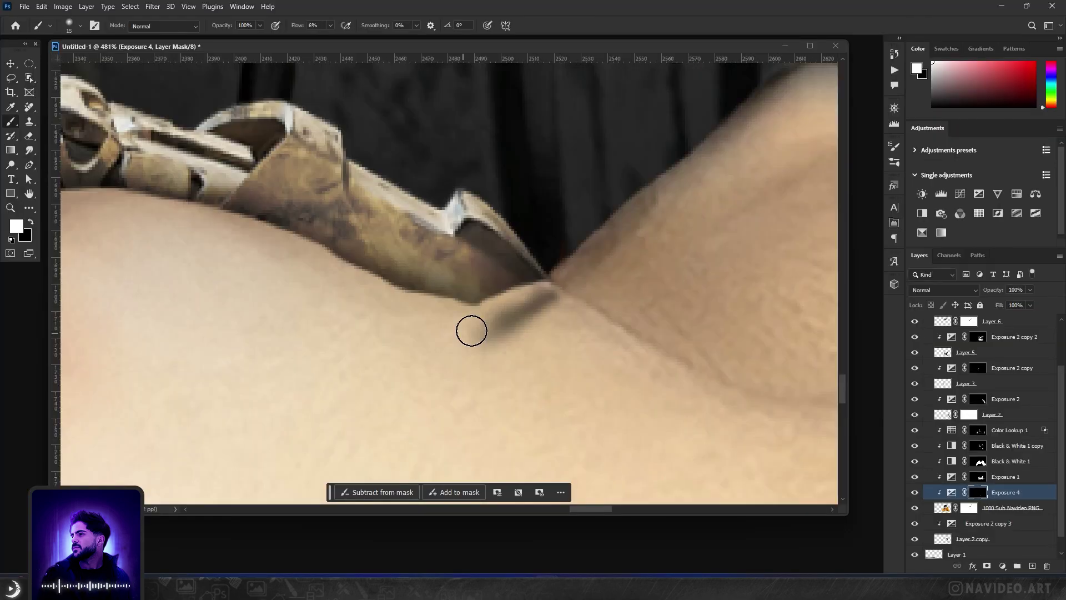
left_click_drag(472, 328, 331, 264)
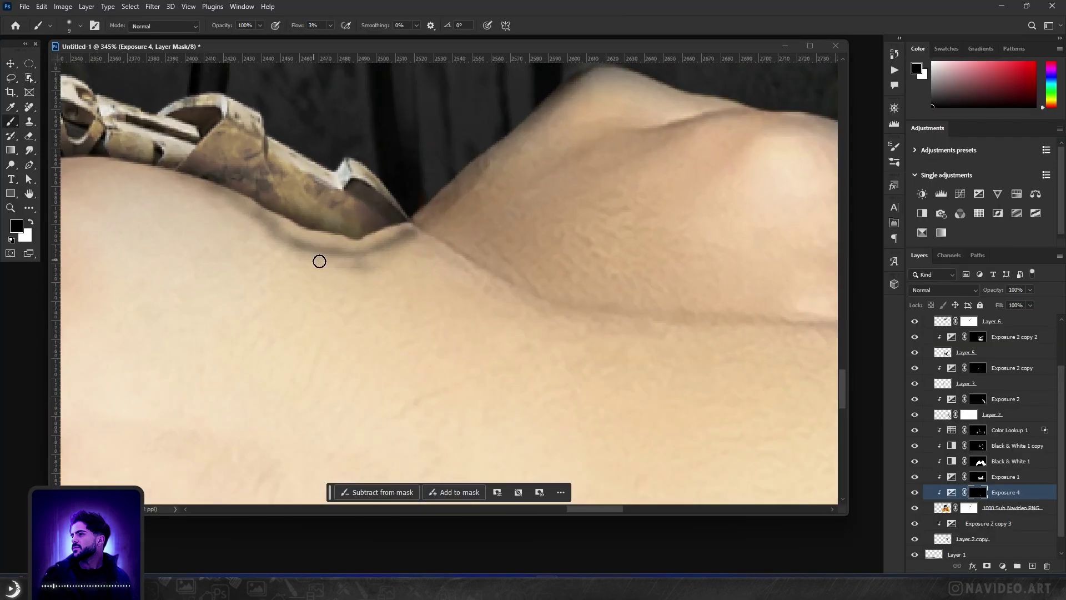
mouse_move(318, 257)
left_mouse_down()
mouse_move(350, 221)
mouse_move(364, 234)
mouse_move(318, 229)
mouse_move(359, 231)
left_mouse_up()
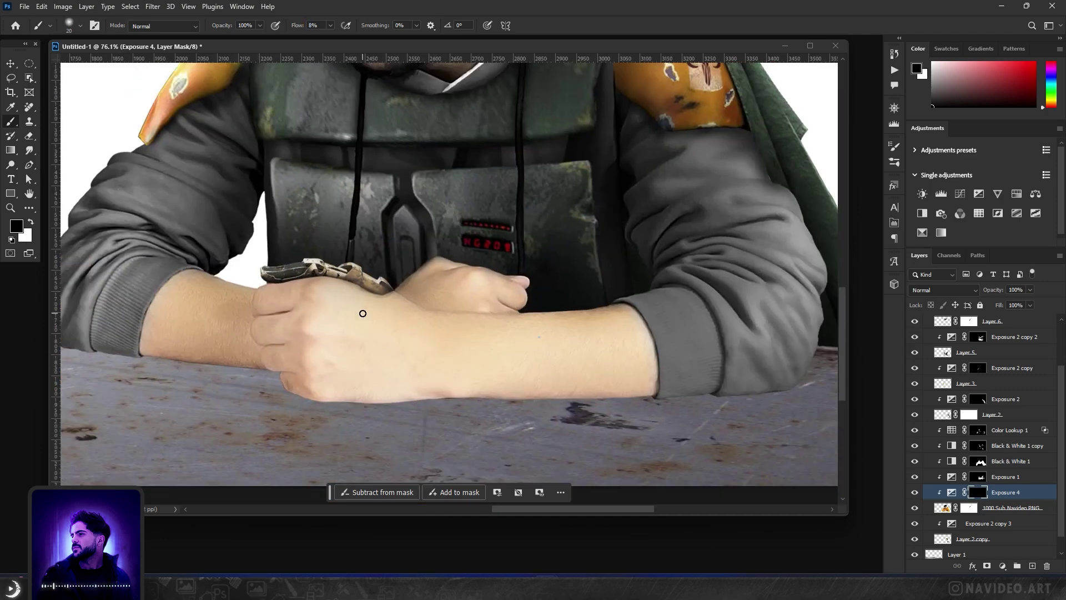
left_click_drag(359, 307, 641, 311)
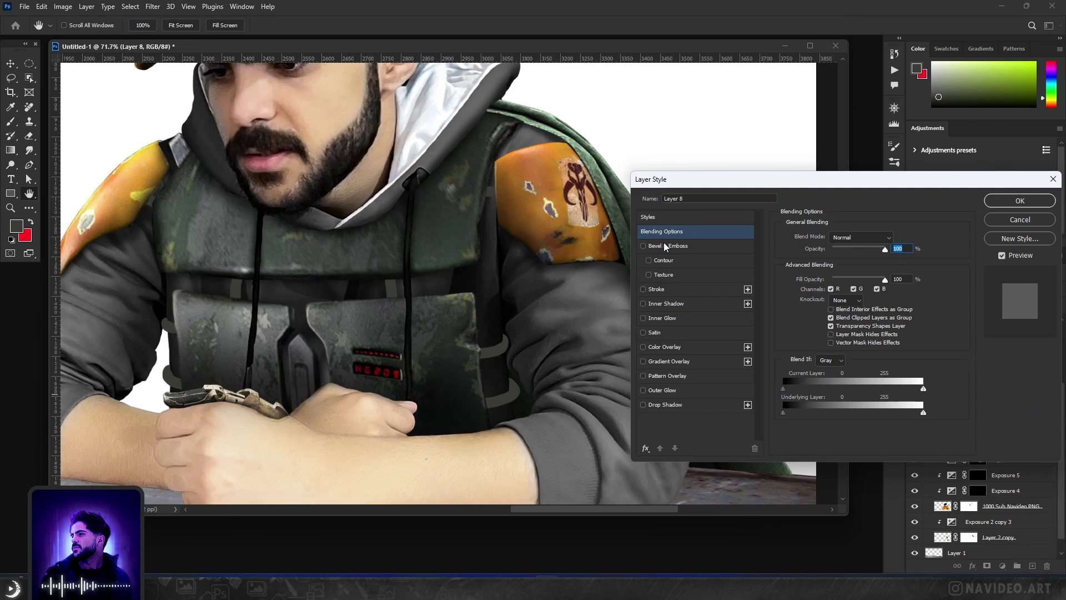
Step: Give Layer 8 Bevel & Emboss with a highlight colour, and draw a 113 px rounded rectangle upper left
left_click(662, 245)
left_click(899, 389)
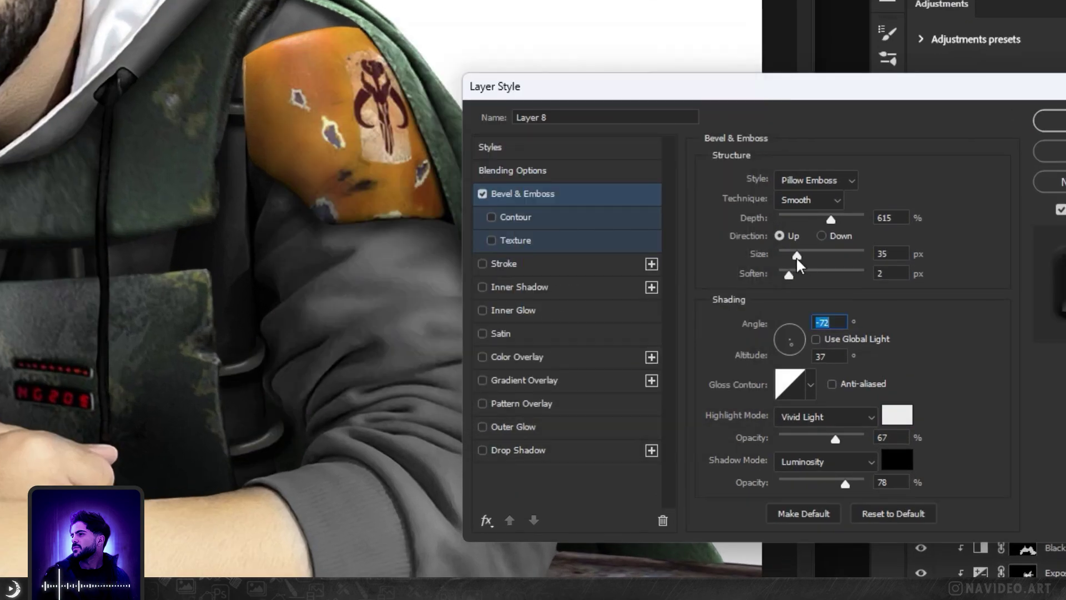
left_click_drag(236, 160, 377, 245)
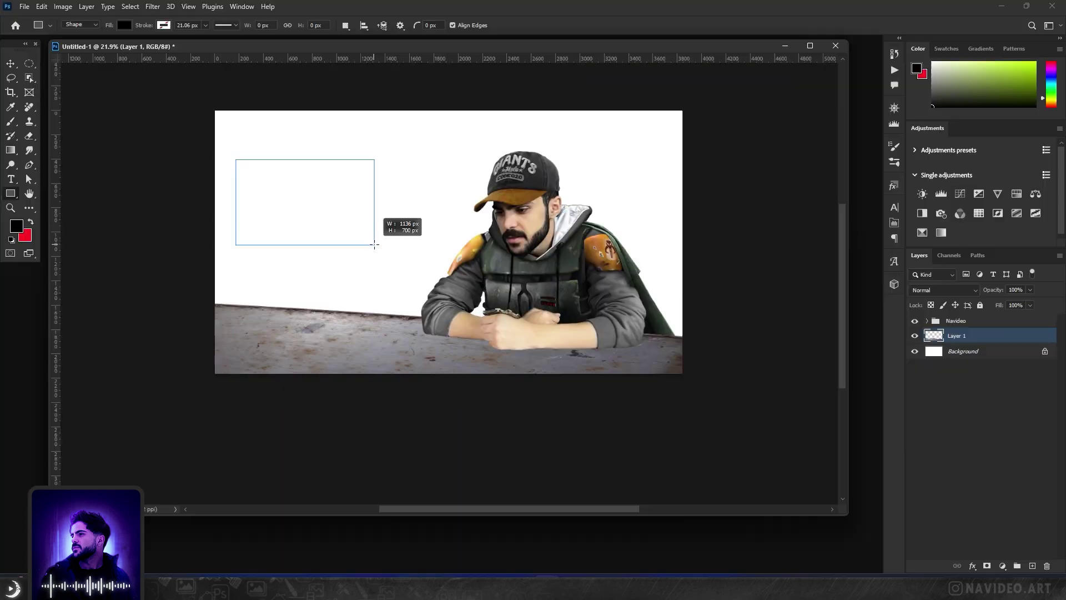
Step: Duplicate the black rounded rectangle into three panels side by side
type("114")
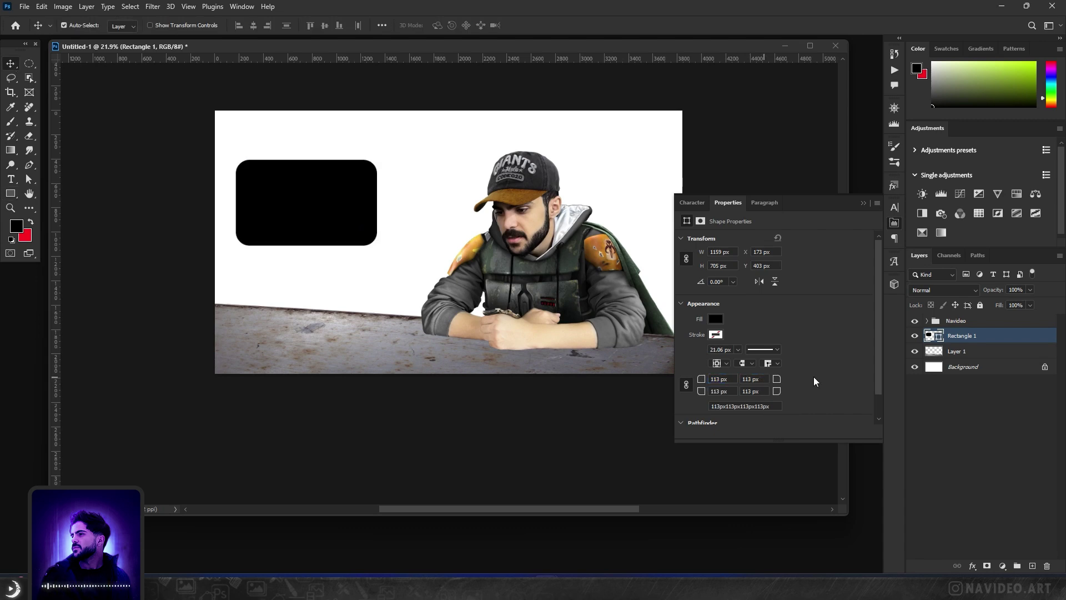
key("ctrl+alt+t")
left_click_drag(295, 199, 597, 199)
key("Return")
key("ctrl+alt+t")
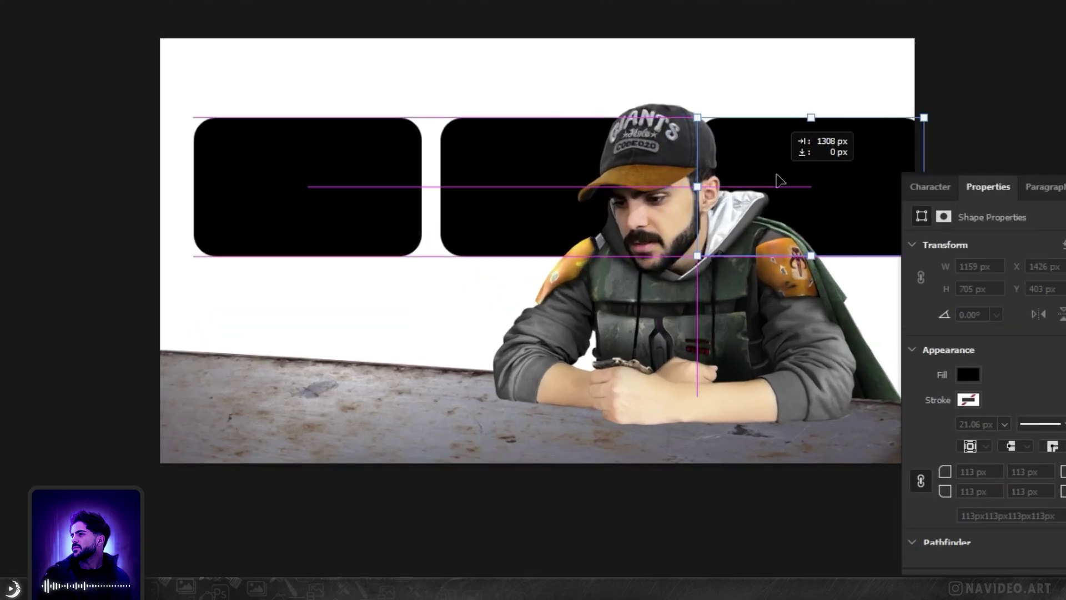
left_click_drag(780, 179, 779, 179)
key("Return")
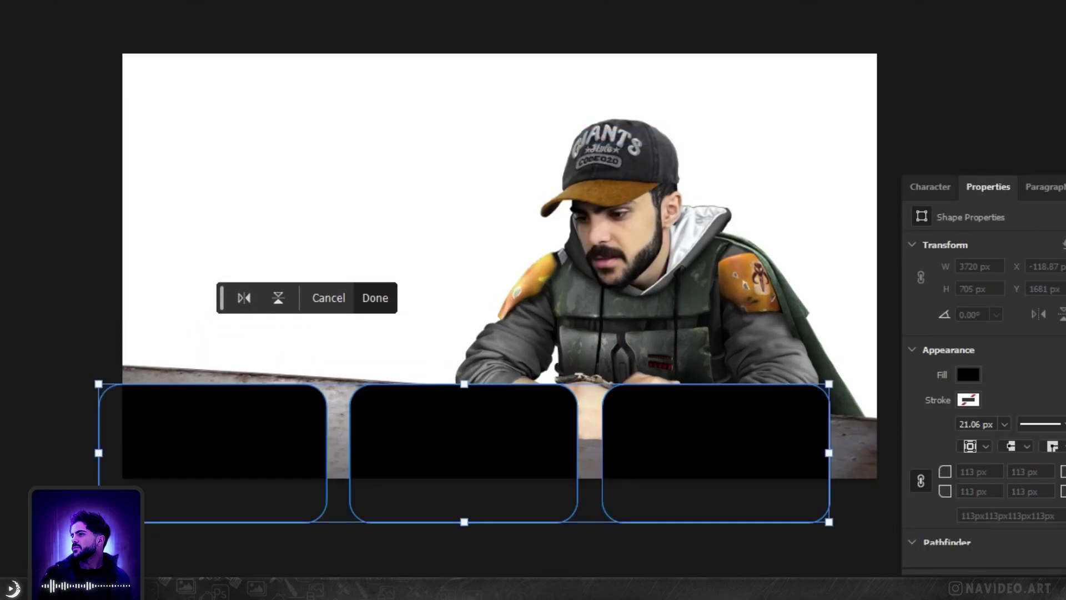
Step: Distort the three panels into a perspective tabletop and scale the mesh texture above them
left_click_drag(99, 522, 60, 527)
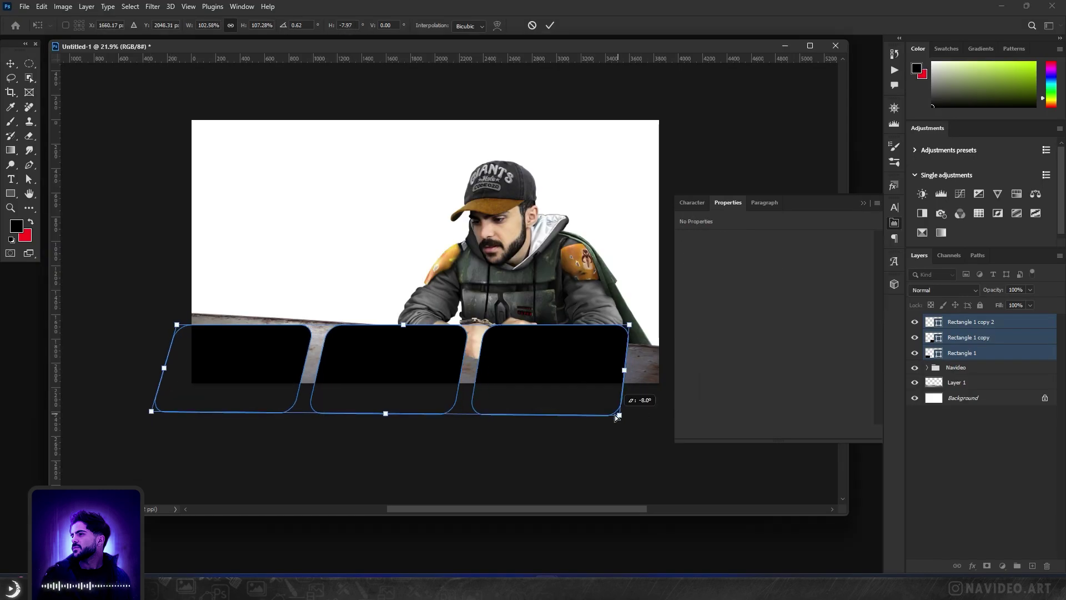
left_click_drag(176, 324, 217, 308)
left_click_drag(618, 415, 611, 432)
left_click_drag(151, 411, 107, 400)
left_click_drag(611, 432, 611, 412)
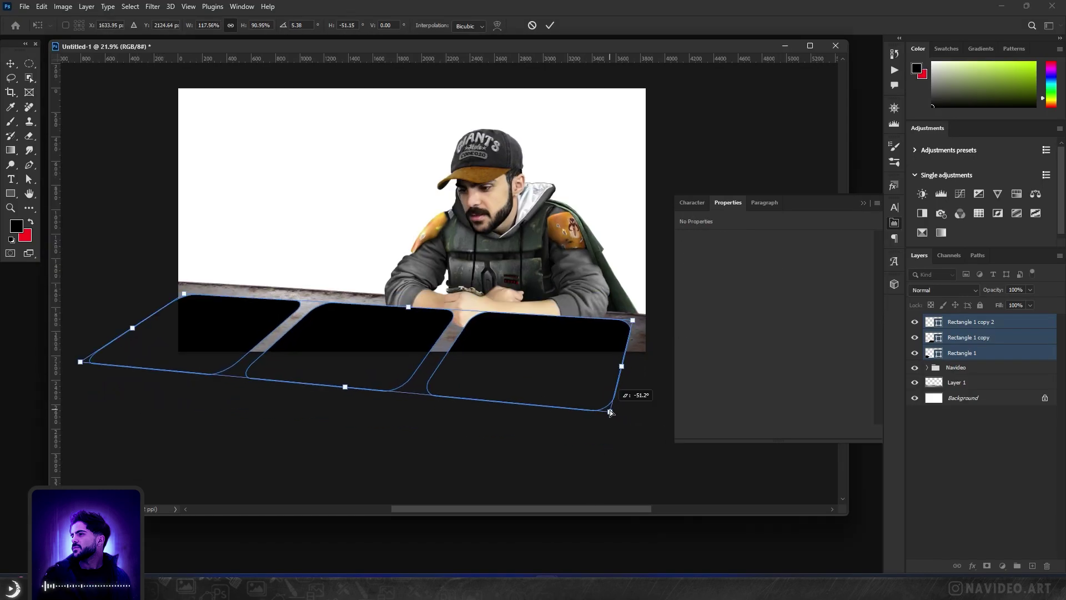
key("Return")
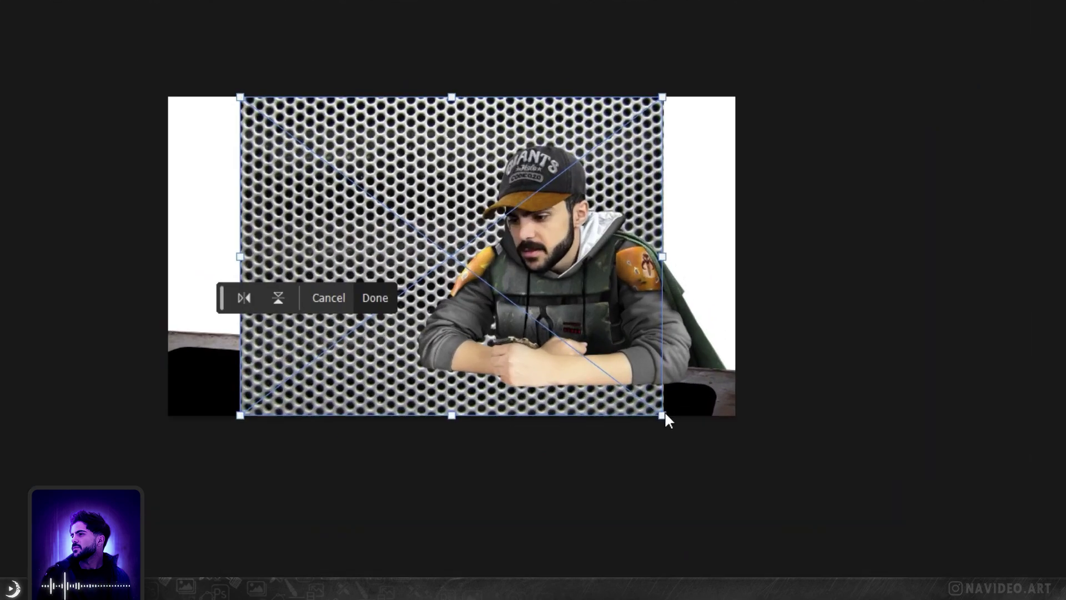
left_click_drag(664, 416, 440, 245)
left_click_drag(321, 142, 276, 162)
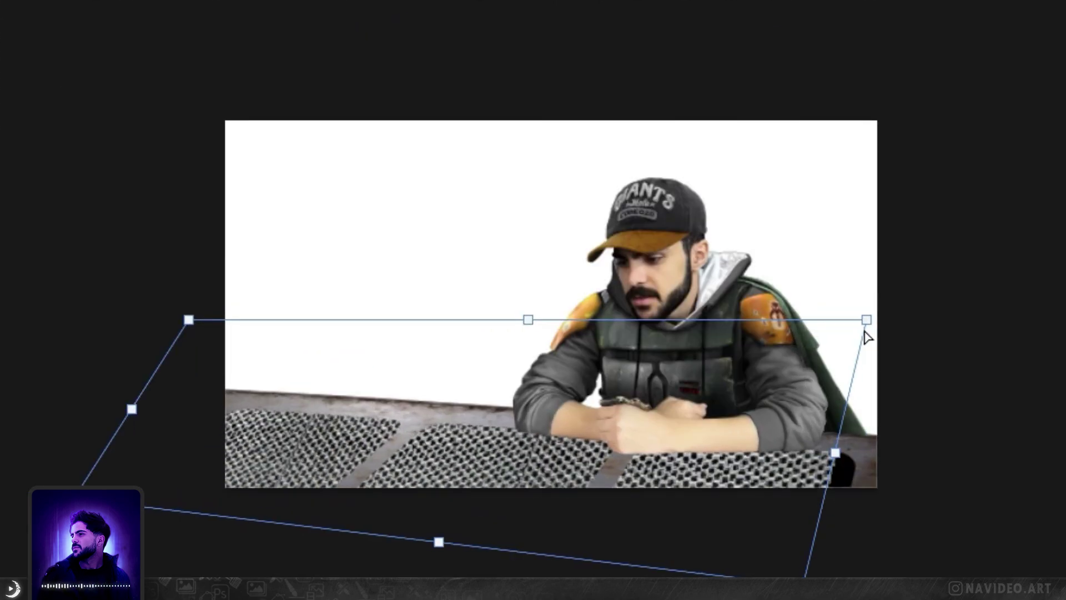
Step: Distort the metal mesh texture to match the table surface and apply it
left_click_drag(864, 333, 855, 574)
key("Return")
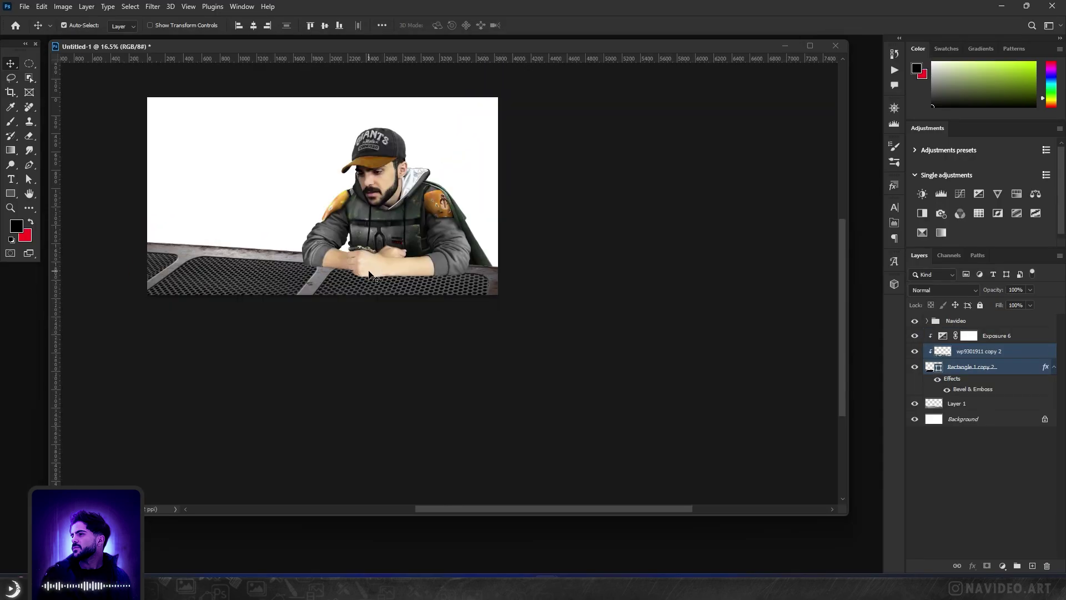
scroll(380, 271, "up", 2)
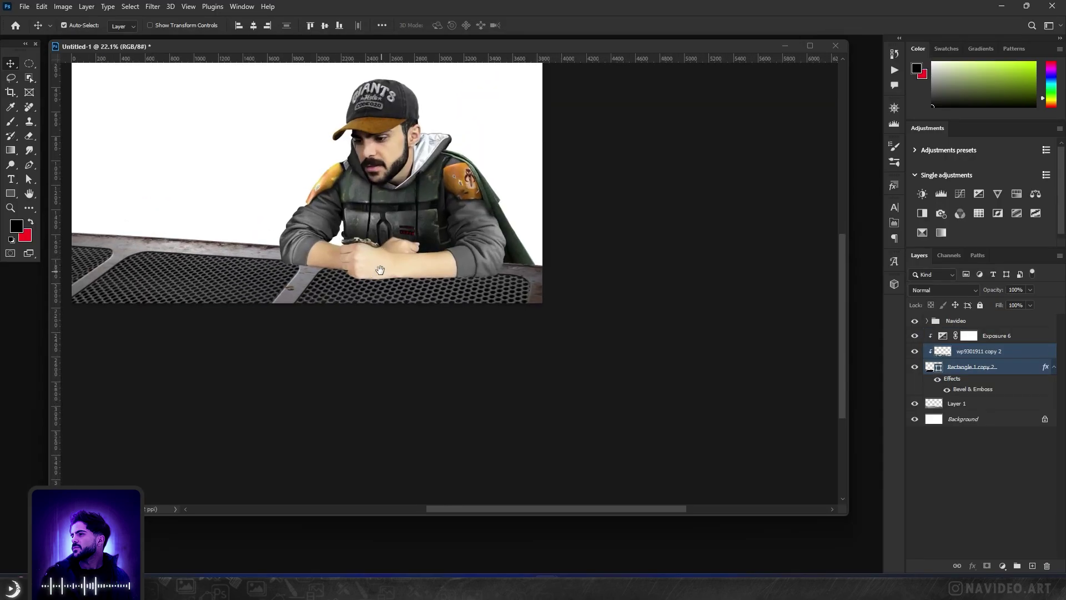
scroll(379, 271, "down", 2)
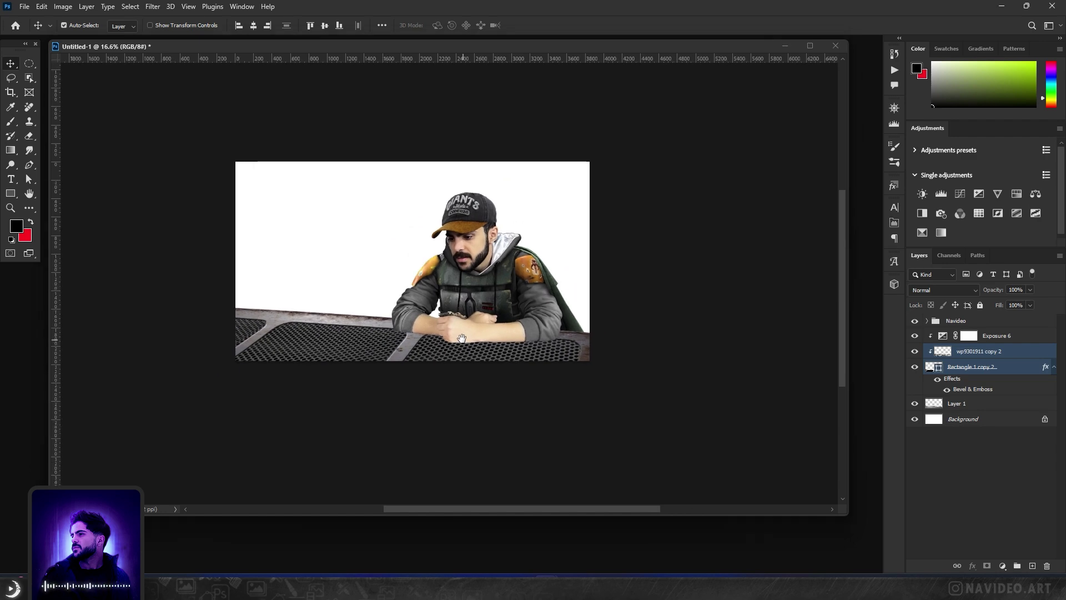
left_click_drag(461, 338, 440, 331)
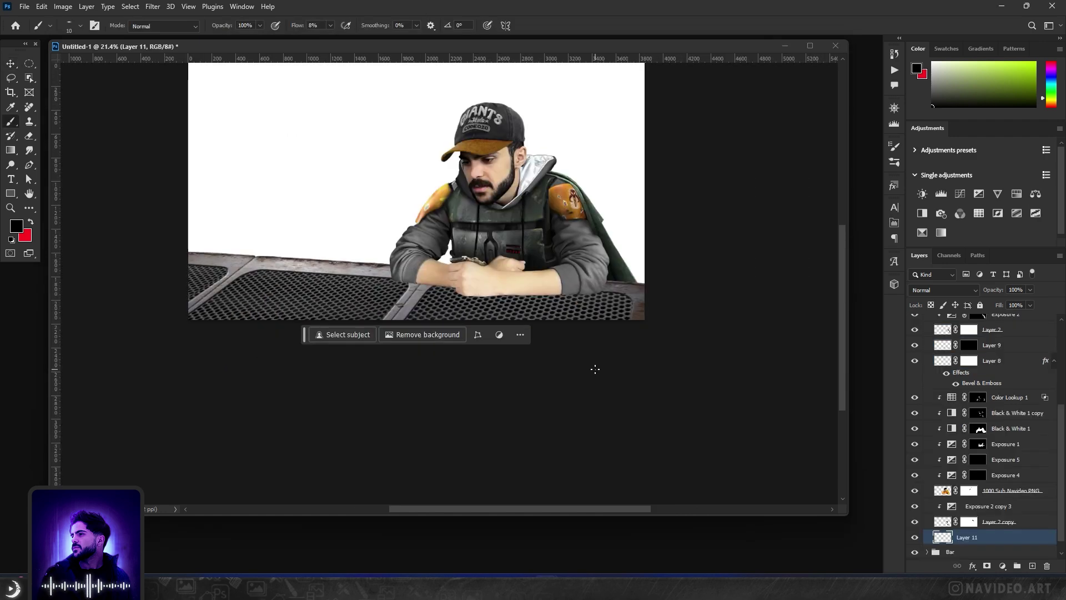
scroll(610, 295, "up", 2)
key("bracketright")
key("bracketright")
key("bracketright")
key("bracketright")
key("bracketright")
key("bracketright")
key("bracketright")
key("bracketright")
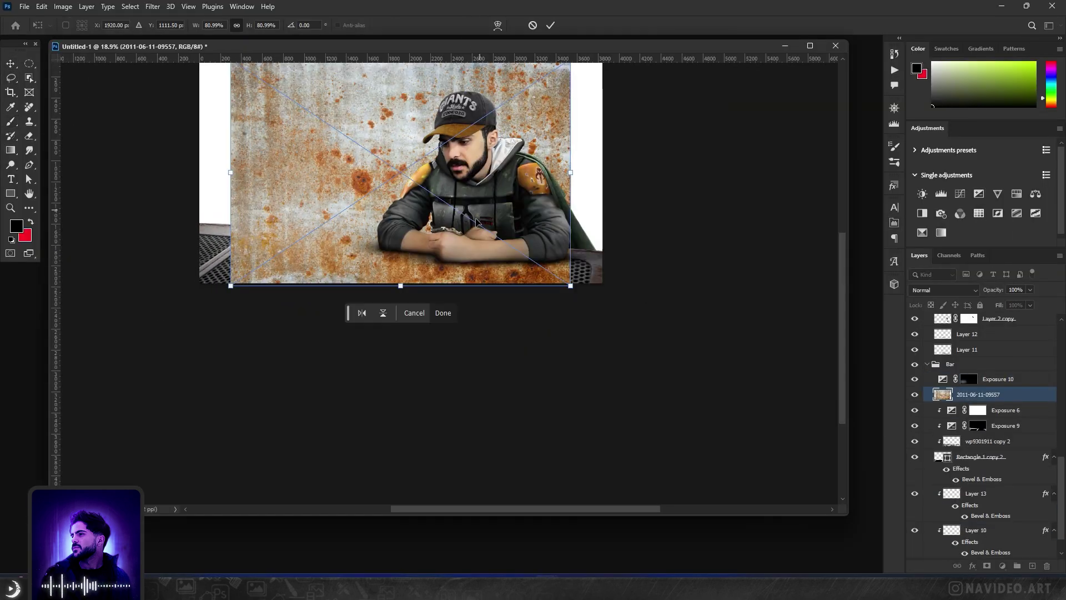
Step: Set the rust texture over the table to Soft Light with a layer mask, and place the droid at left
left_click_drag(455, 203, 452, 238)
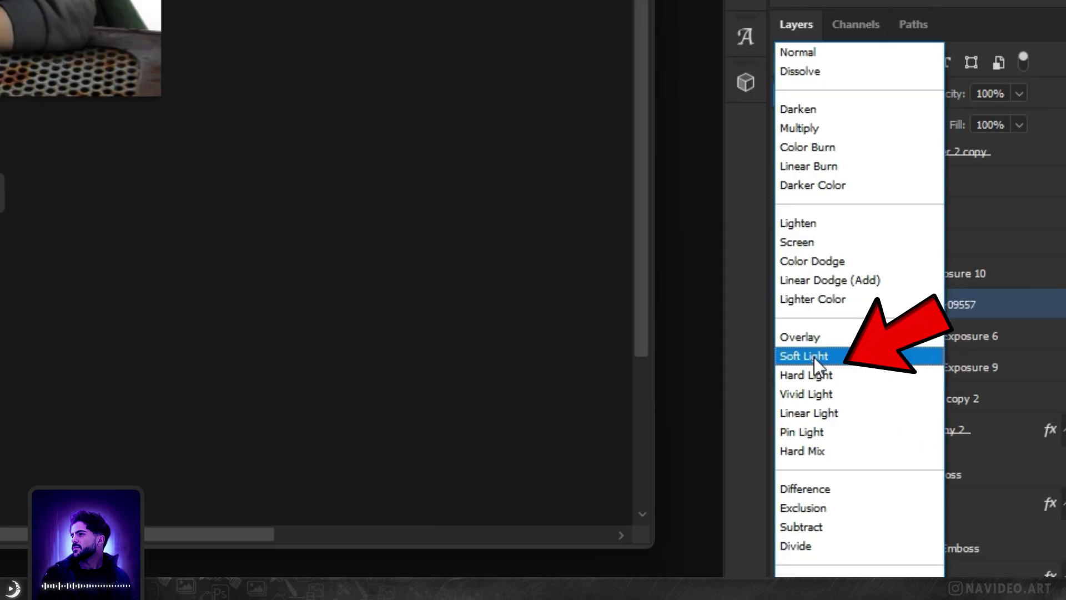
left_click(928, 424)
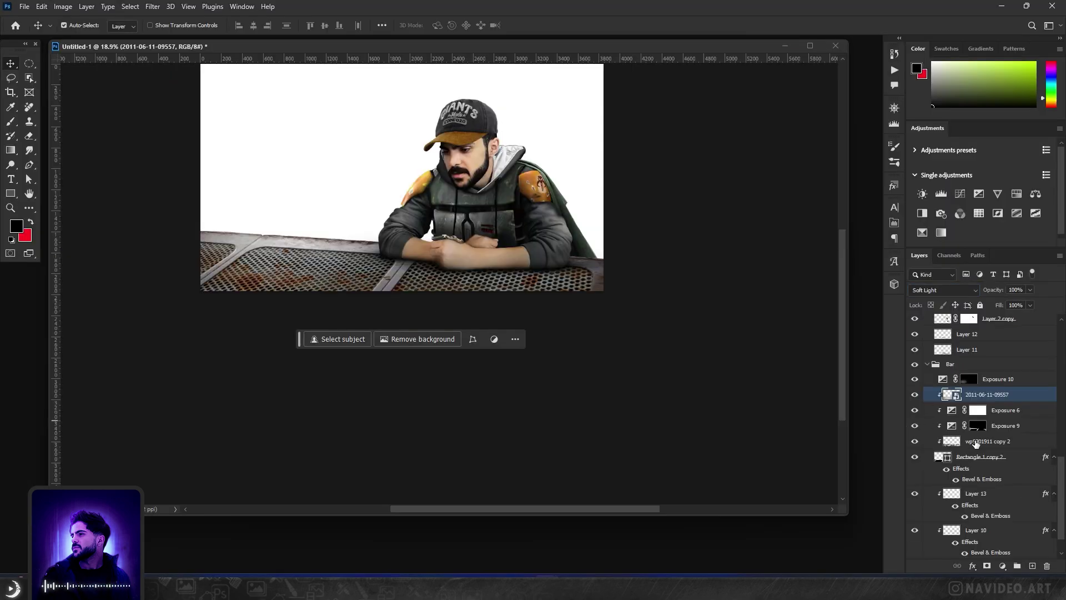
left_click(986, 565)
scroll(450, 69, "up", 2)
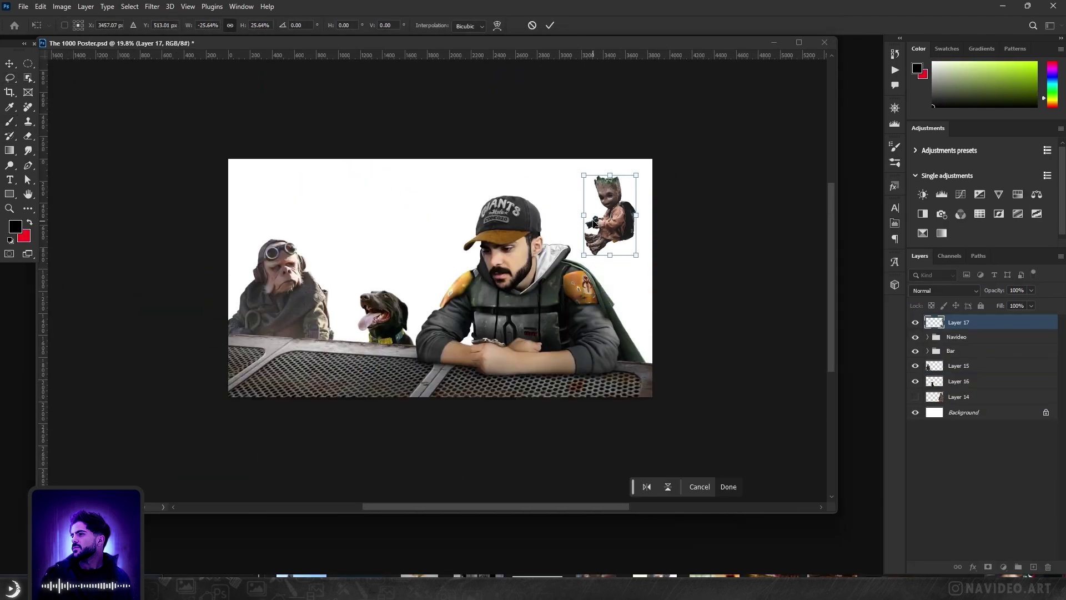
left_click_drag(618, 214, 566, 238)
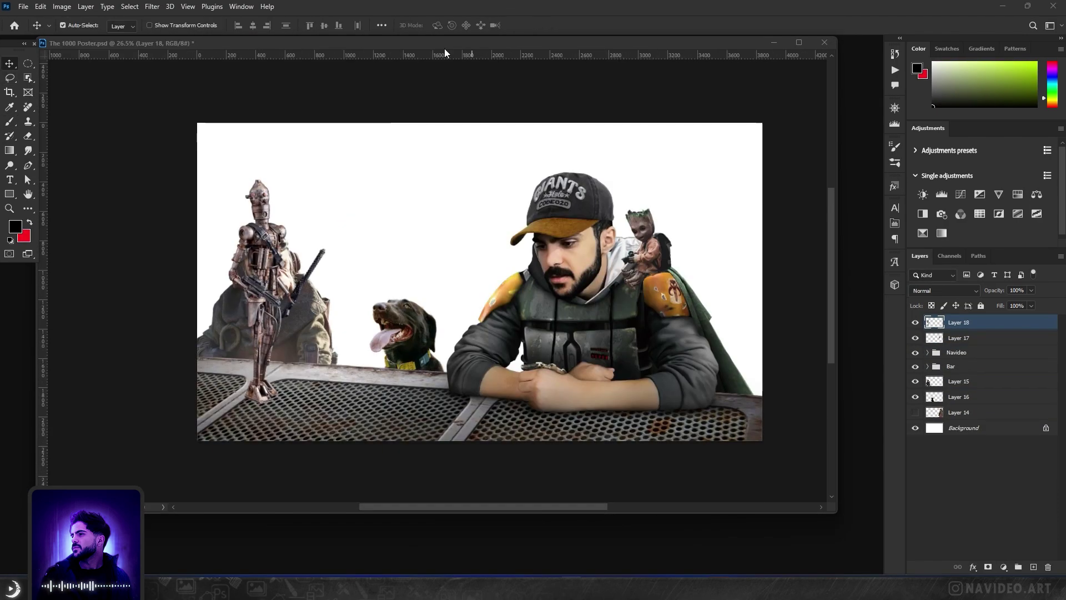
left_click_drag(282, 315, 184, 253)
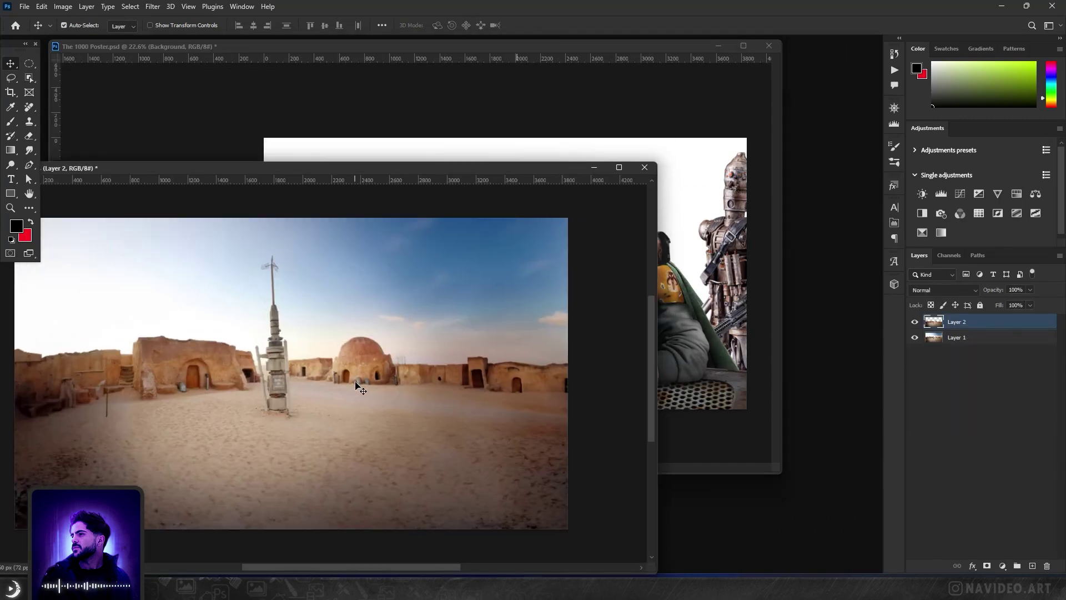
Step: Place the desert town backdrop, shift it down-right, and put Layer 26 at the table's left
left_click_drag(358, 387, 636, 296)
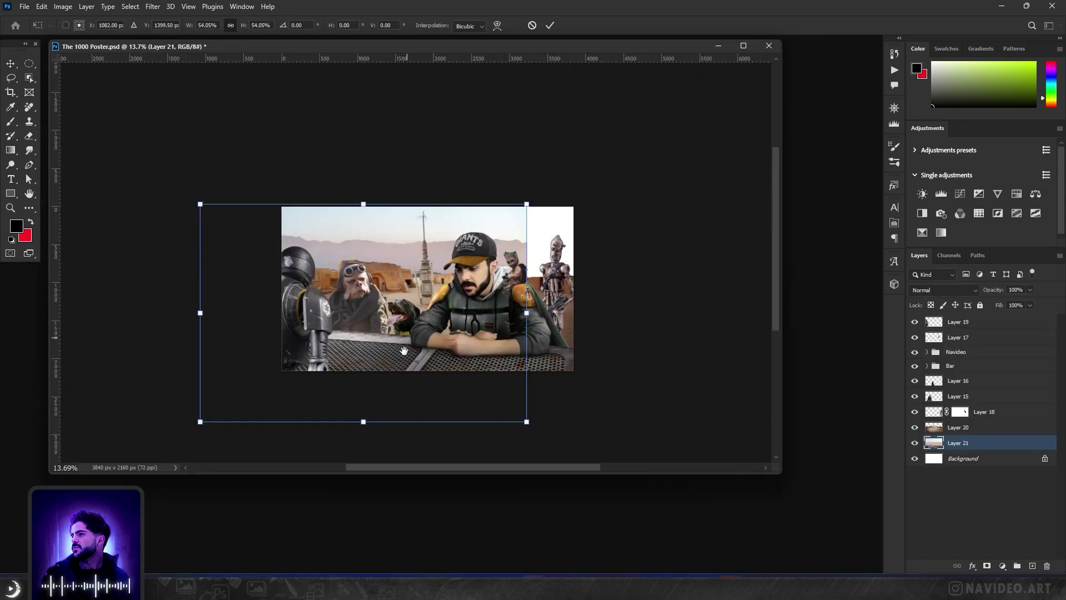
left_click_drag(360, 418, 399, 443)
left_click_drag(407, 335, 407, 337)
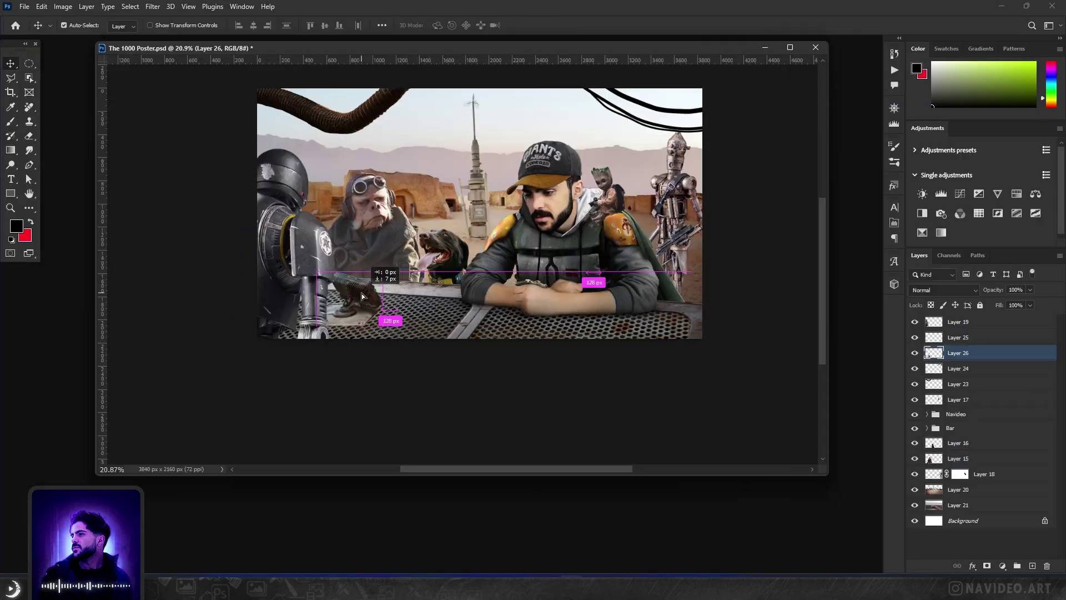
scroll(367, 303, "down", 2)
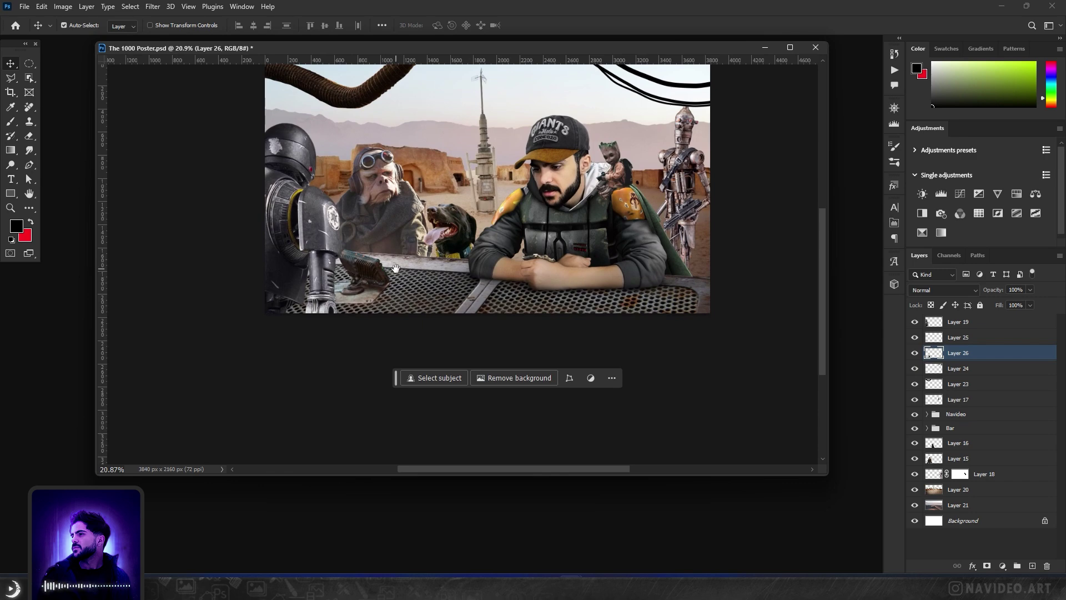
scroll(372, 299, "down", 2)
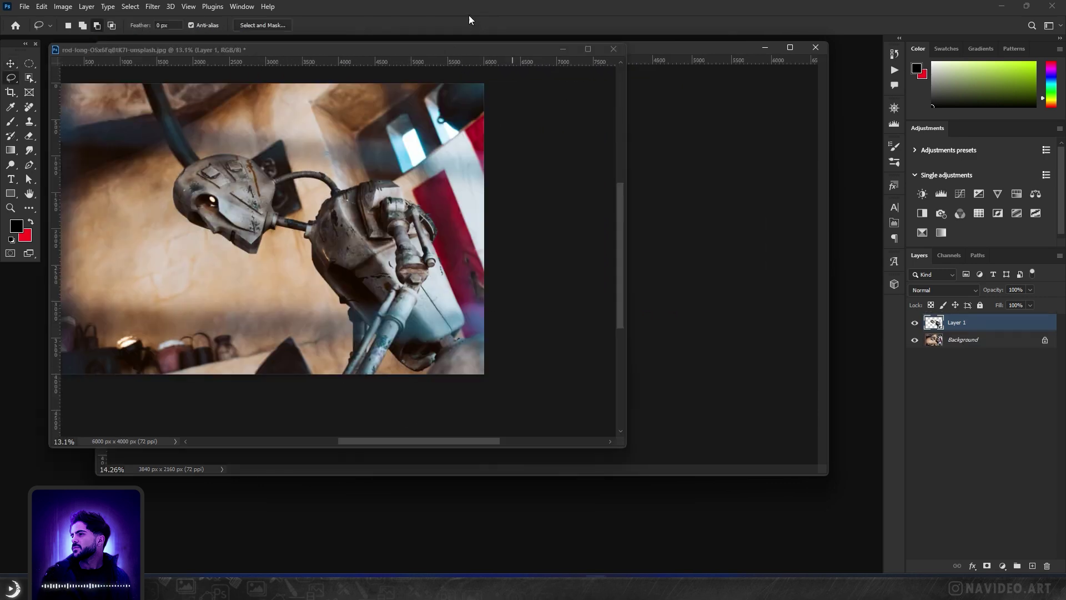
Step: Move the droid cutout, Layer 27, into the poster and resize it into position
left_click_drag(469, 50, 509, 145)
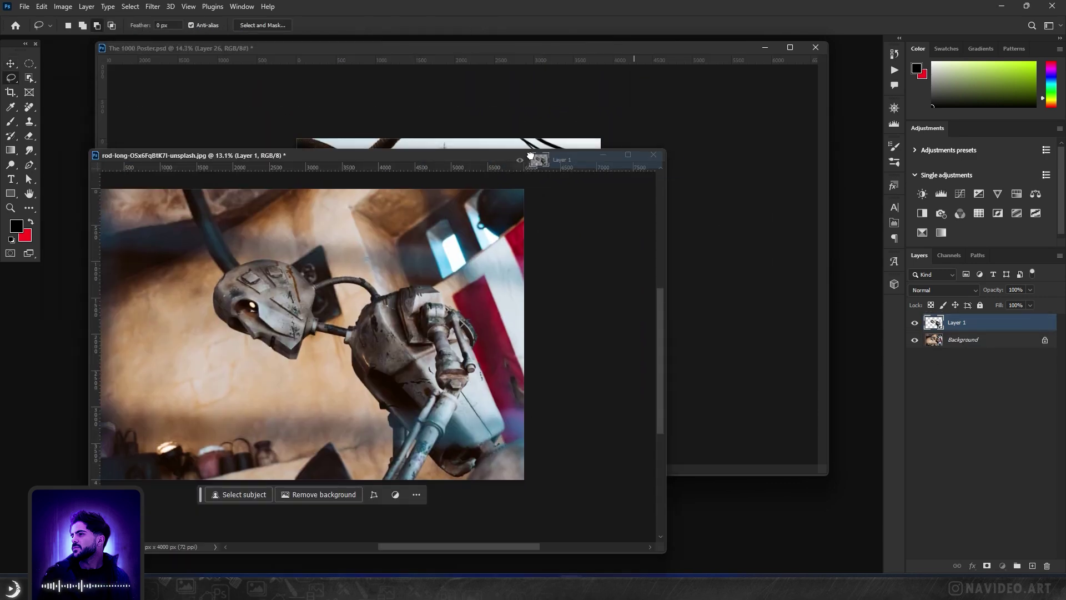
left_click(655, 223)
left_click_drag(656, 223, 597, 221)
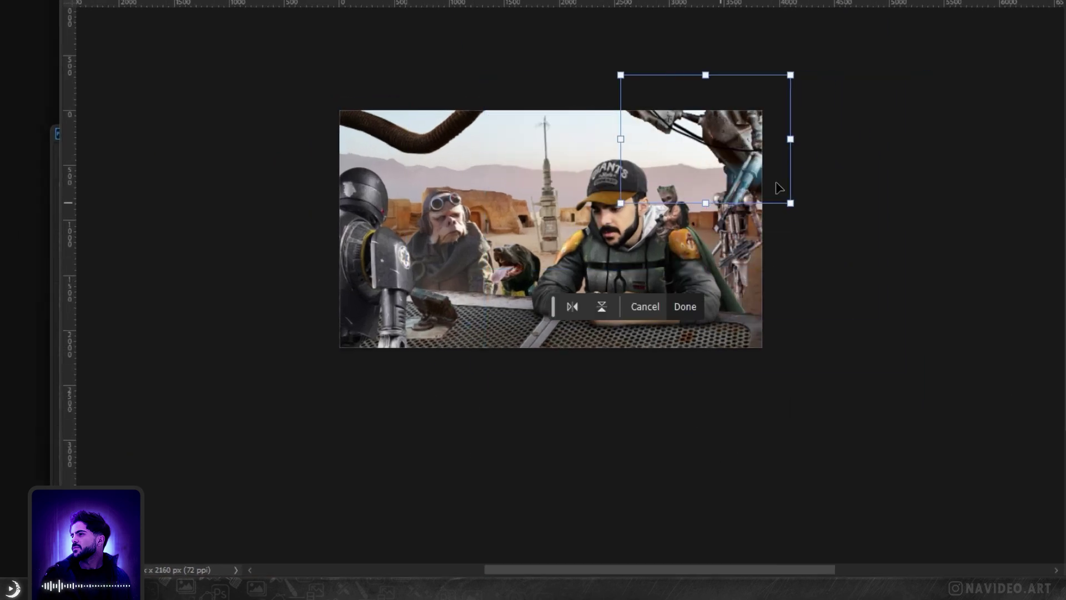
left_click_drag(779, 187, 775, 211)
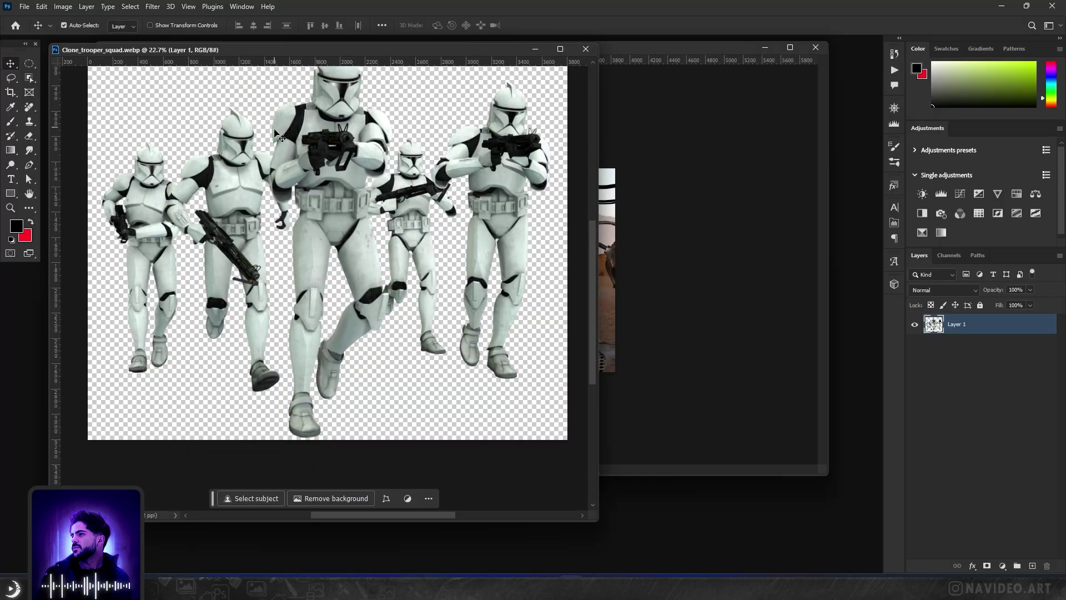
Step: Nudge the clone troopers into place, bring in the AT-AT walker, and view the hologram image
scroll(350, 120, "down", 2)
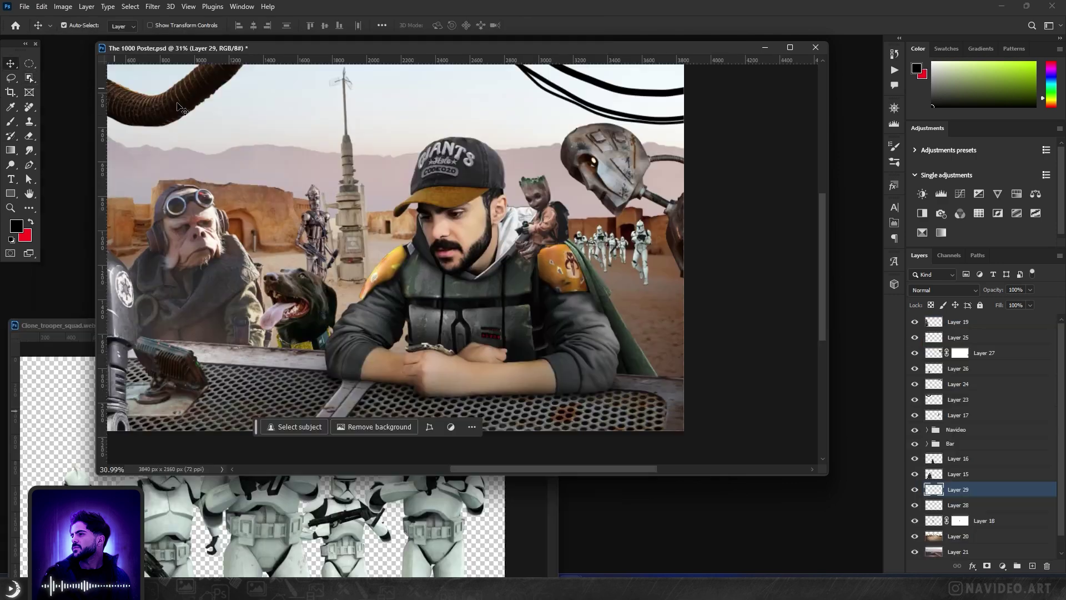
scroll(666, 250, "up", 3)
left_click_drag(612, 242, 618, 242)
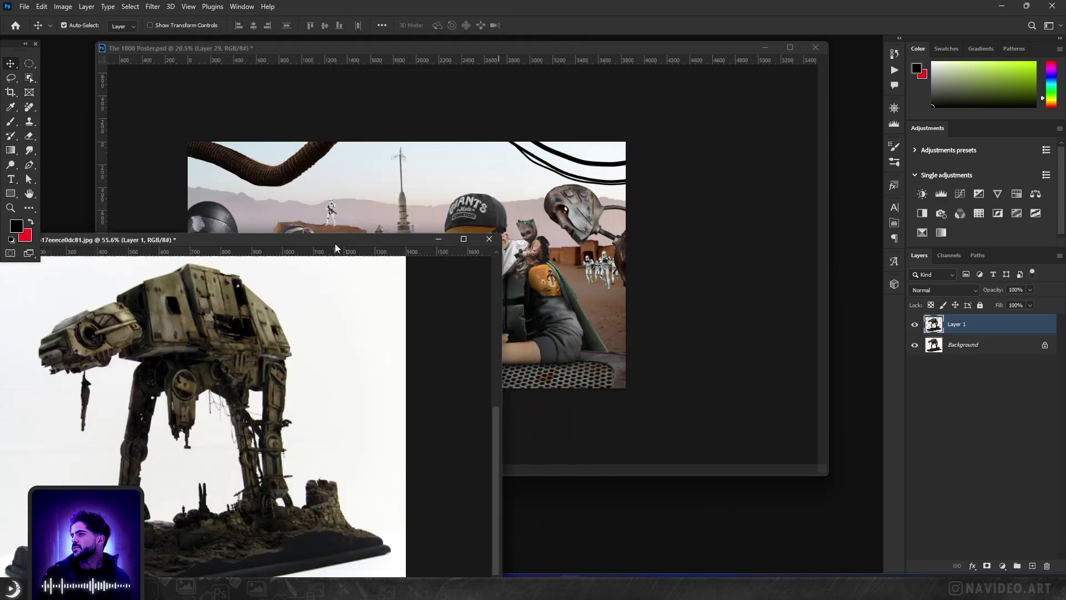
left_click_drag(233, 400, 360, 205)
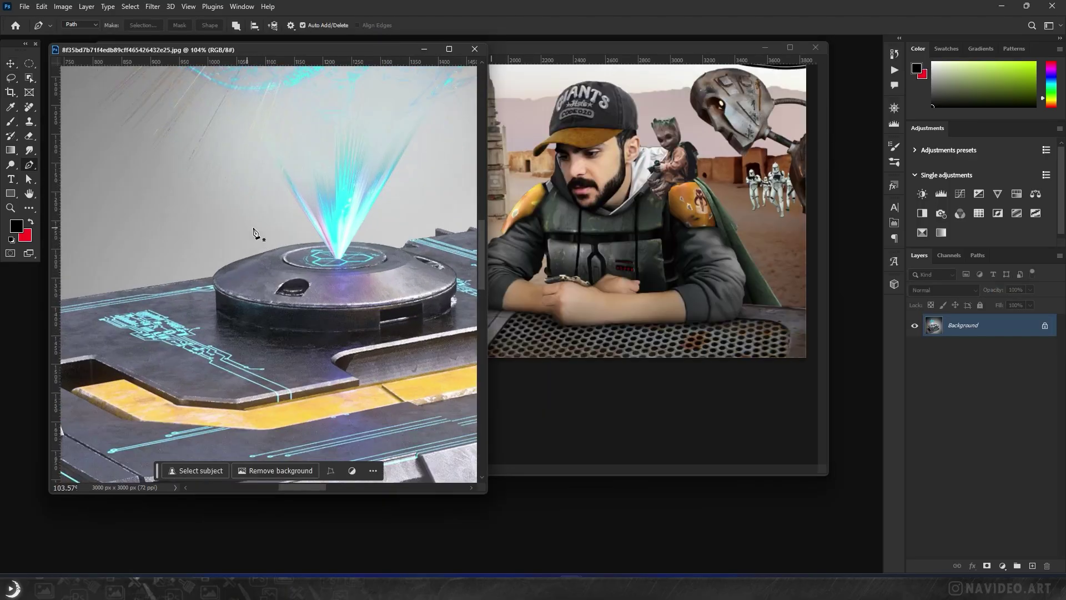
scroll(257, 231, "up", 3)
left_click_drag(383, 239, 422, 239)
scroll(372, 236, "up", 2)
scroll(372, 236, "down", 2)
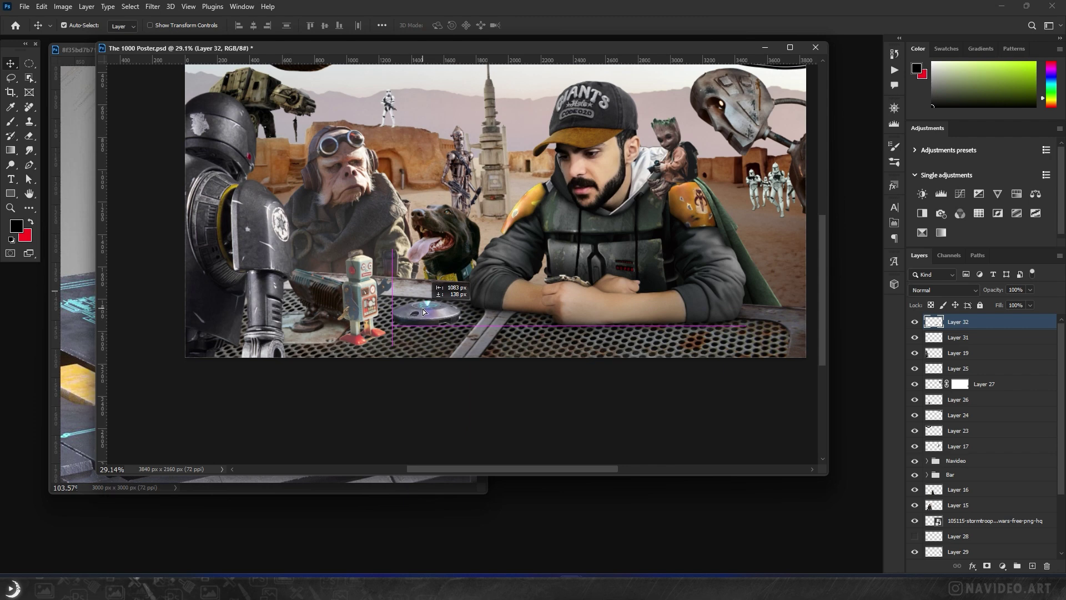